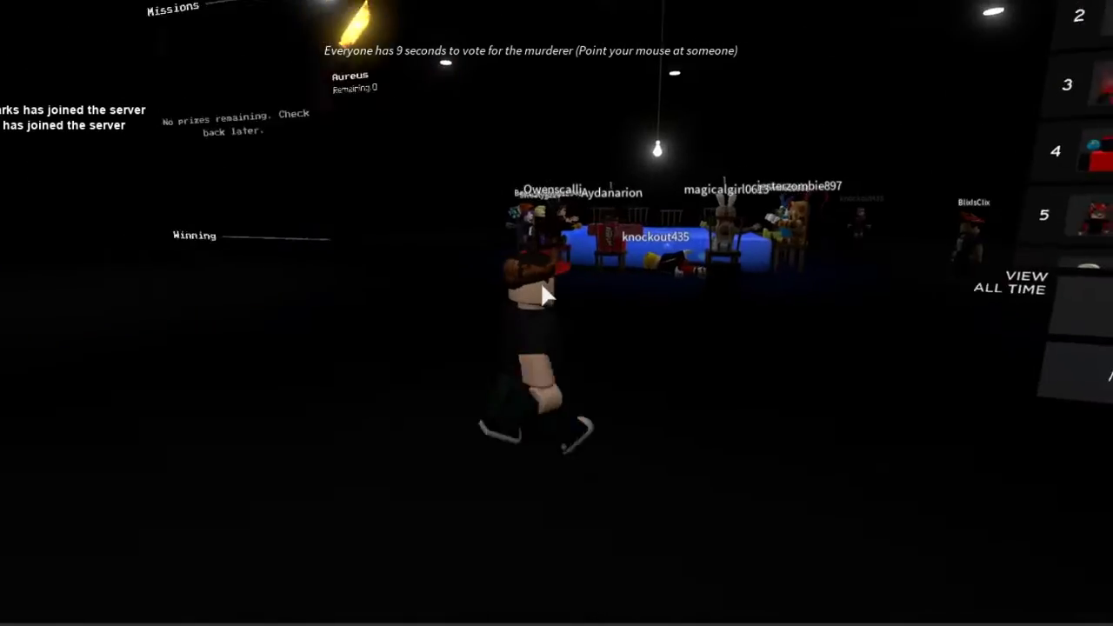
- Walk around the lobby during the murderer vote, then bring up the 'More game modes' list
{"action": "key", "text": "w"}
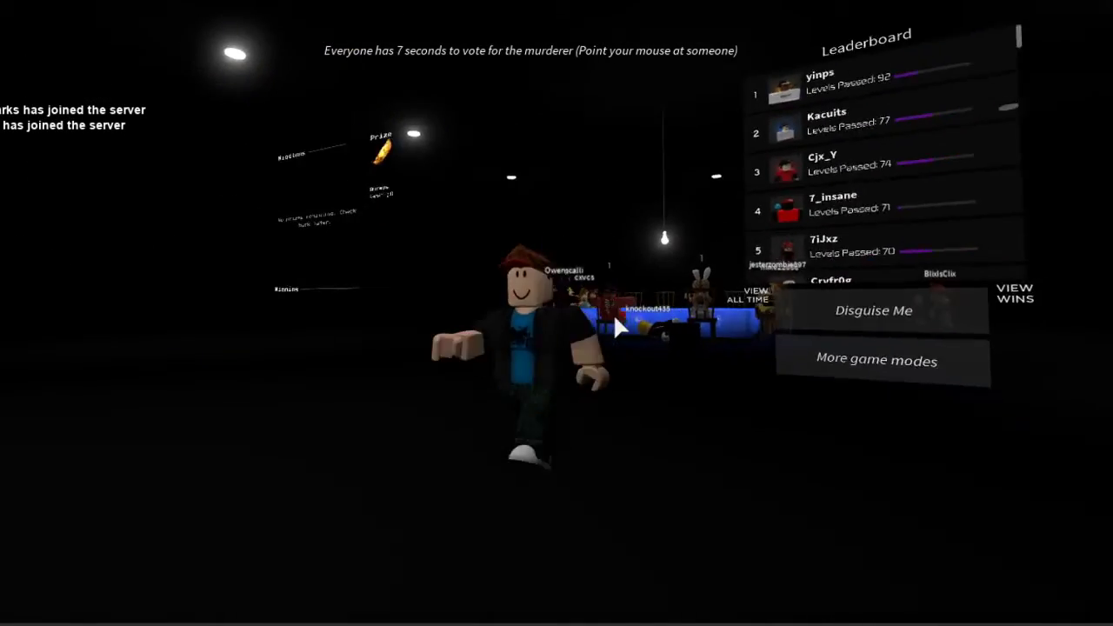
{"action": "key", "text": "w"}
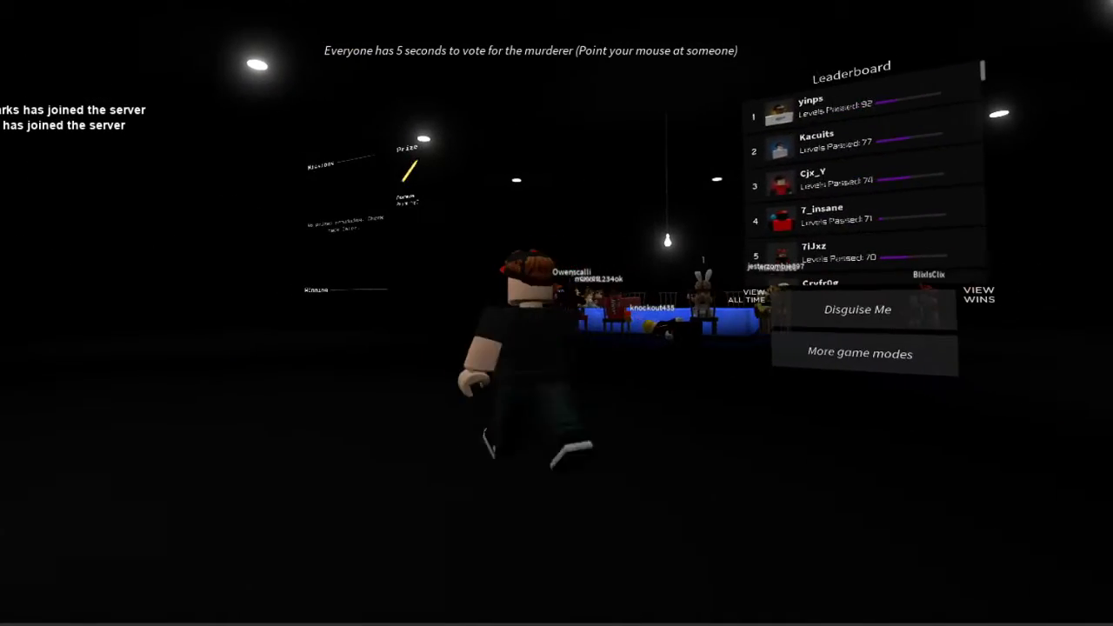
{"action": "key", "text": "s"}
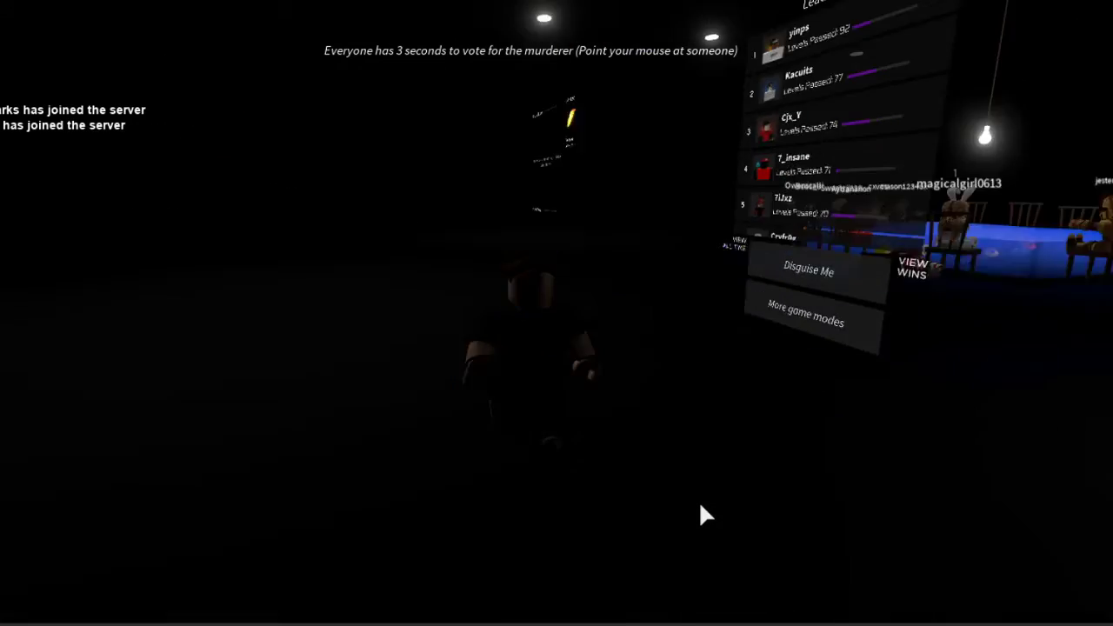
{"action": "key", "text": "w"}
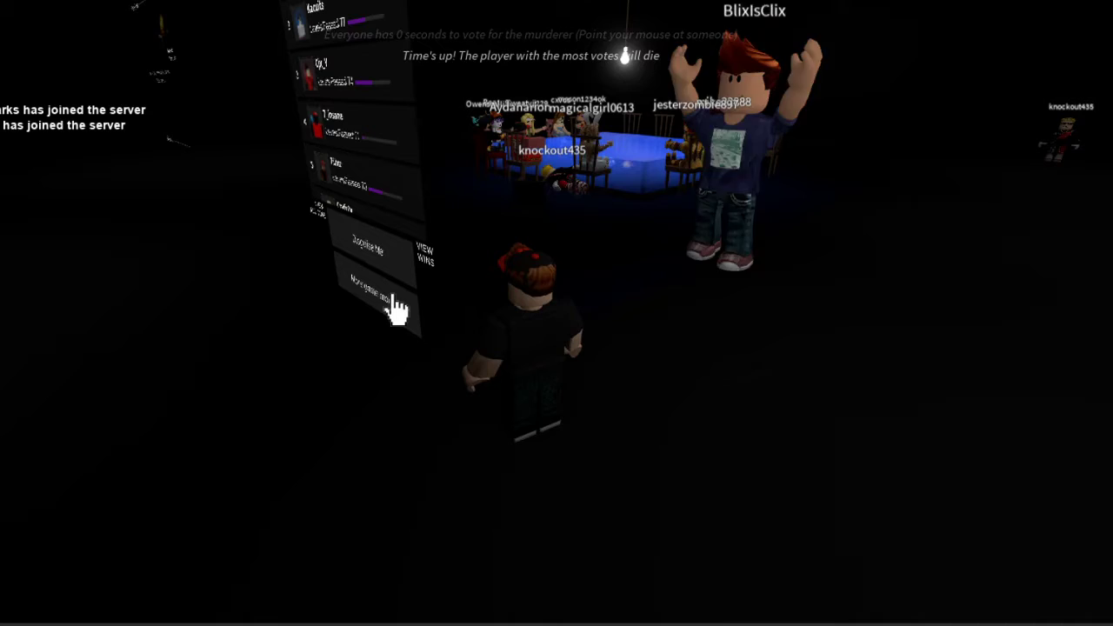
{"action": "left_click", "coordinate": [405, 304]}
{"action": "scroll", "coordinate": [530, 287], "scroll_direction": "down", "scroll_amount": 1}
{"action": "scroll", "coordinate": [548, 347], "scroll_direction": "down", "scroll_amount": 1}
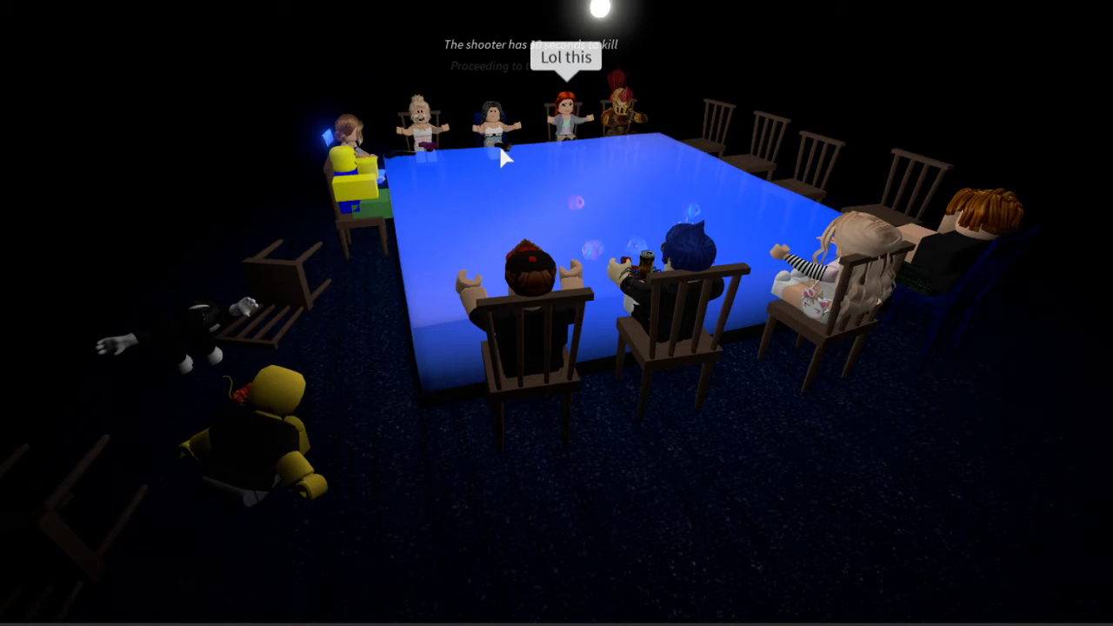
- Orbit the camera over and around the glowing blue Breaking Point table
{"action": "left_click_drag", "start_coordinate": [305, 389], "coordinate": [240, 280]}
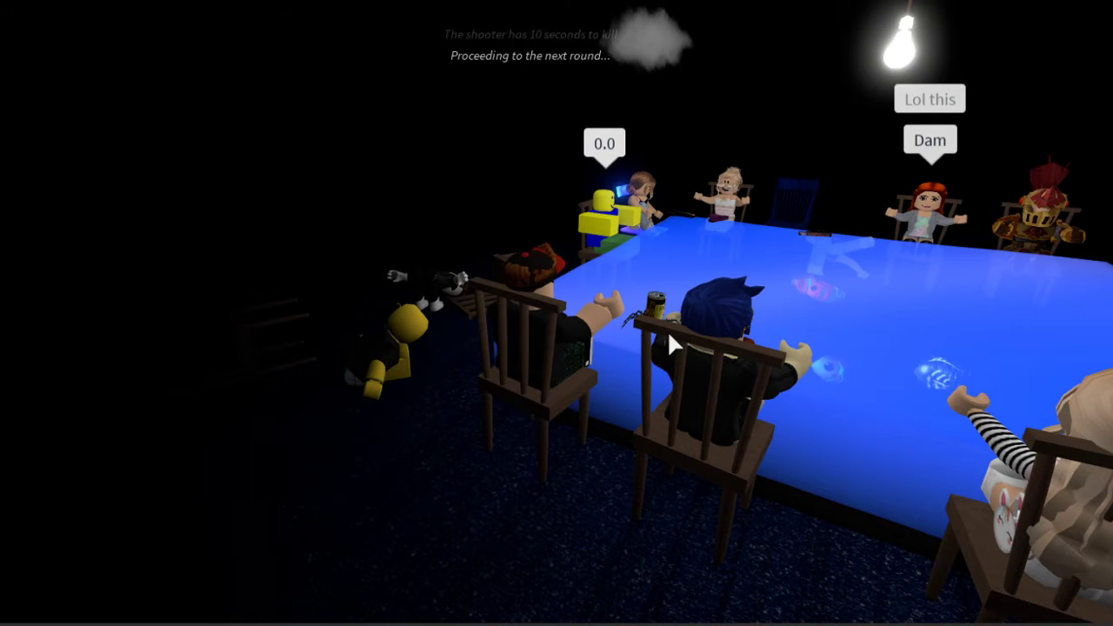
{"action": "left_click_drag", "start_coordinate": [666, 329], "coordinate": [666, 330]}
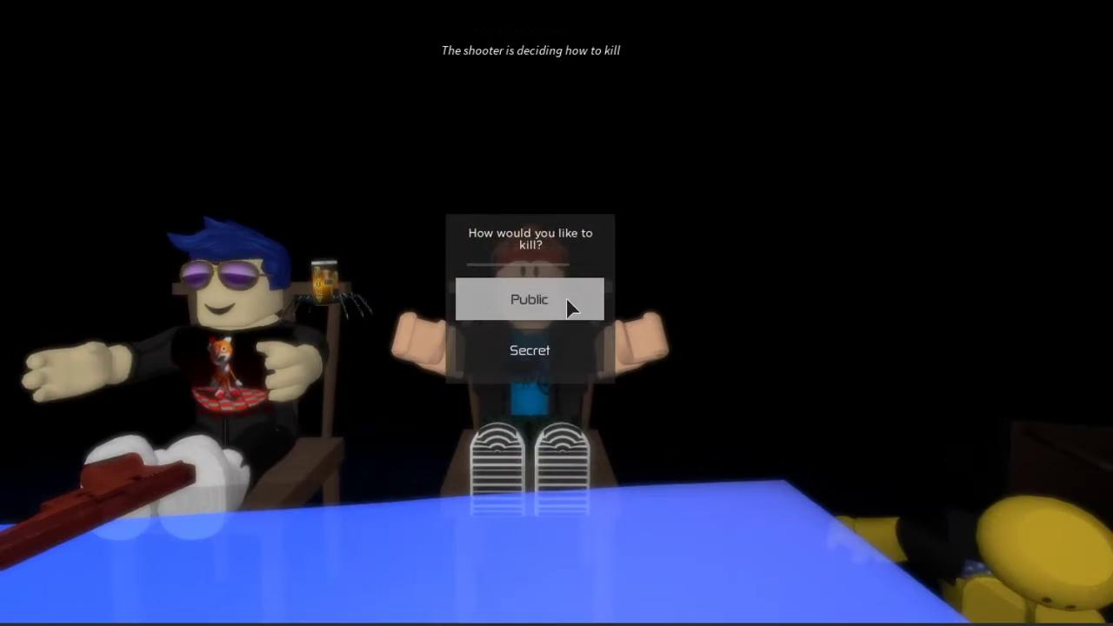
- Choose a public kill and shoot at a player sitting across the table
{"action": "left_click", "coordinate": [571, 308]}
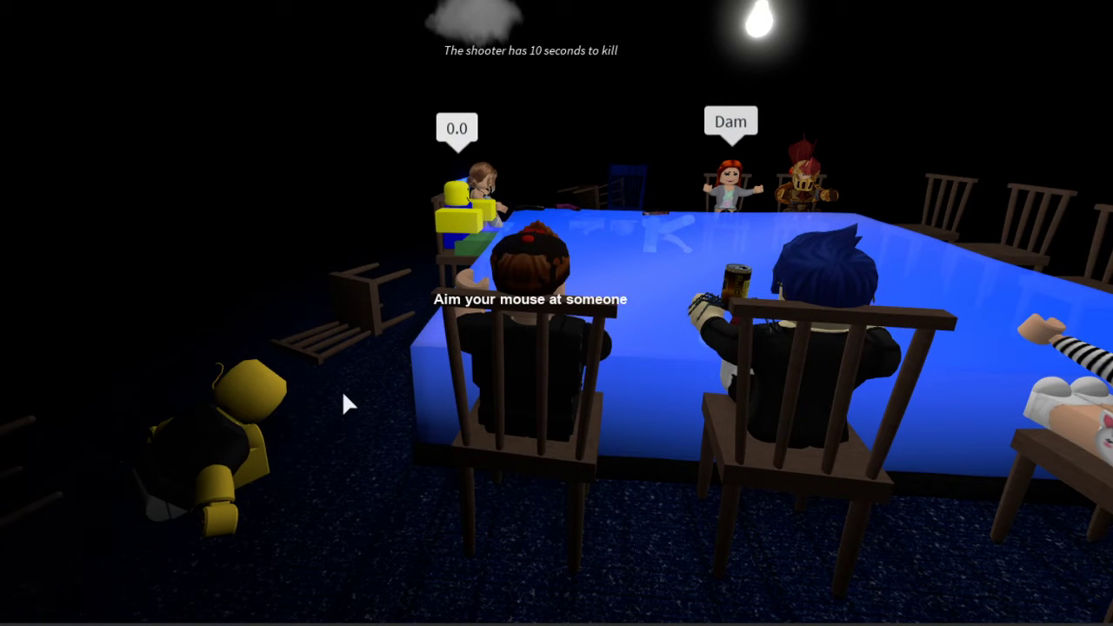
{"action": "left_click", "coordinate": [721, 178]}
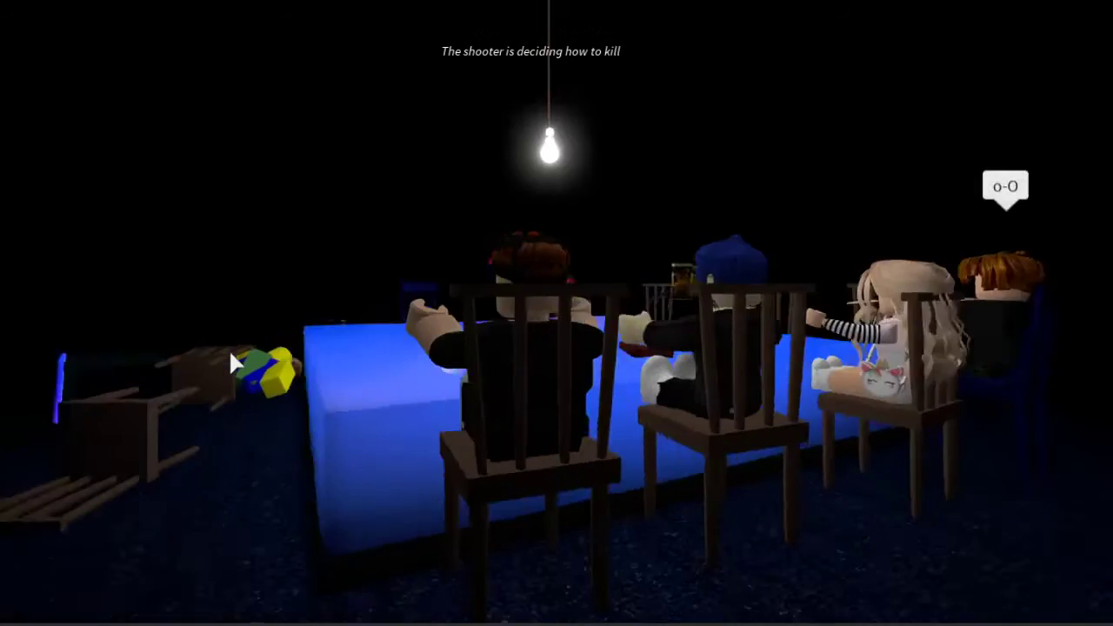
{"action": "left_click_drag", "start_coordinate": [229, 348], "coordinate": [510, 146]}
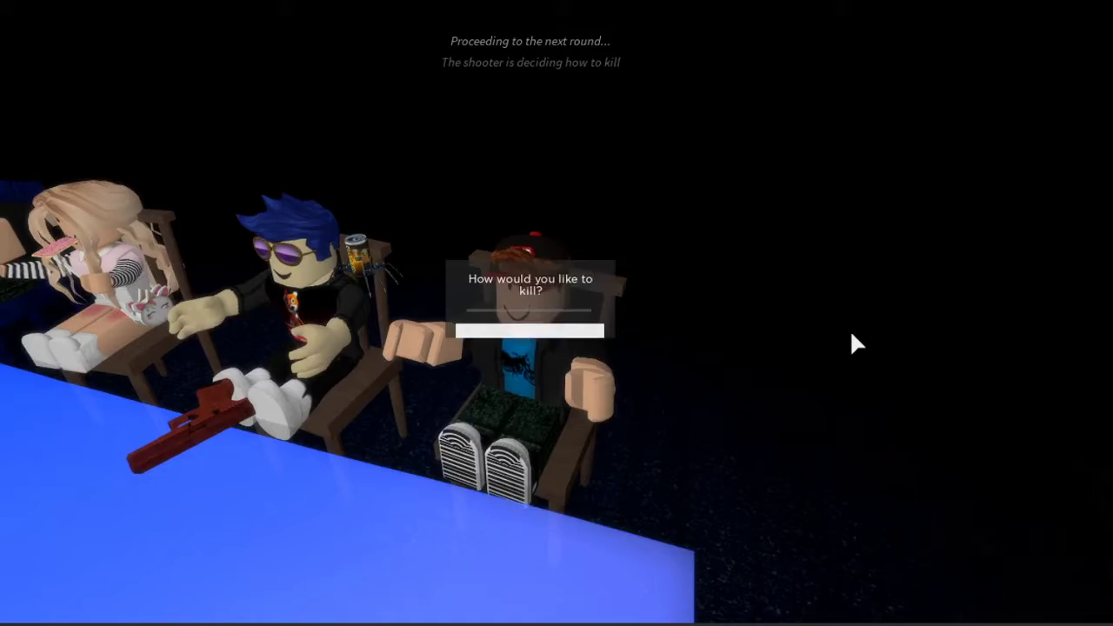
- Choose a public kill again and shoot the leftmost player saying NO
{"action": "left_click", "coordinate": [556, 298]}
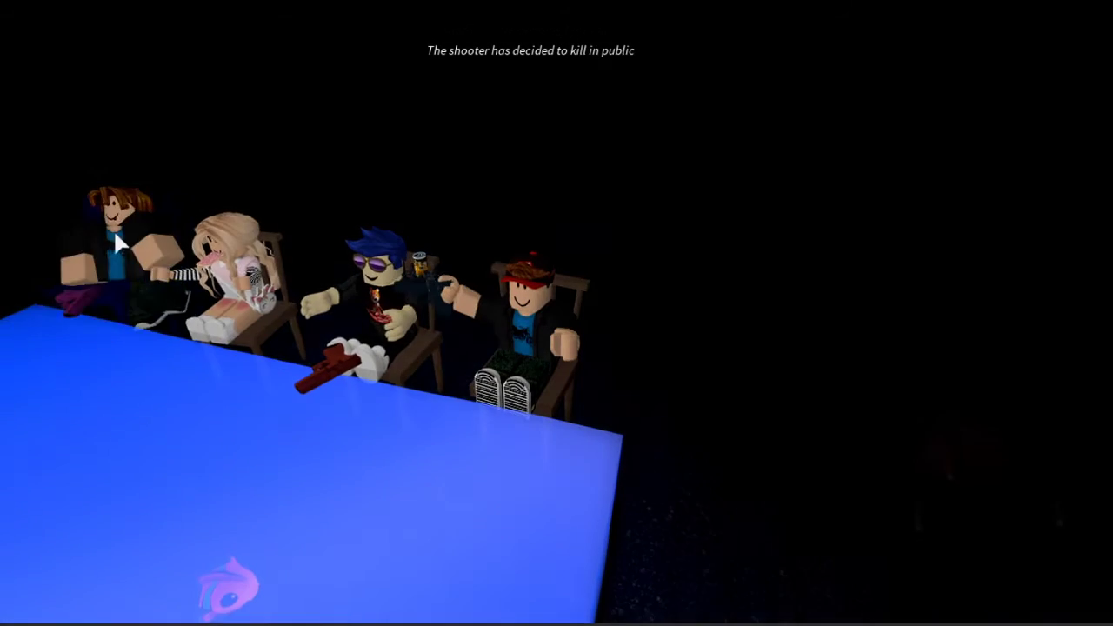
{"action": "left_click", "coordinate": [113, 229]}
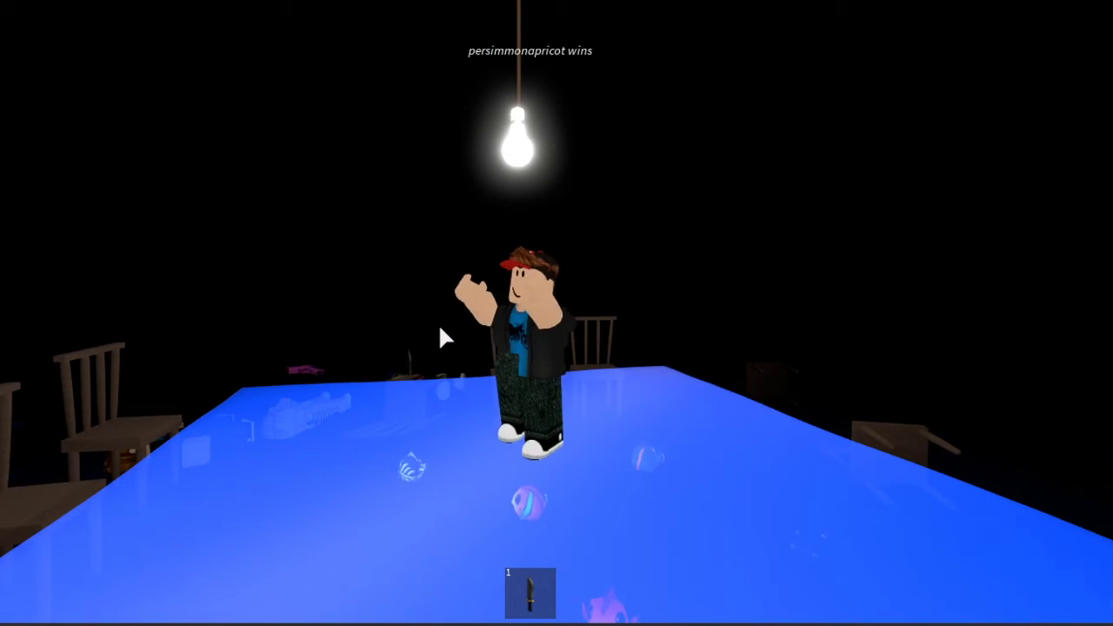
- Equip the knife with key 1 and walk among the other players in the lobby
{"action": "key", "text": "1"}
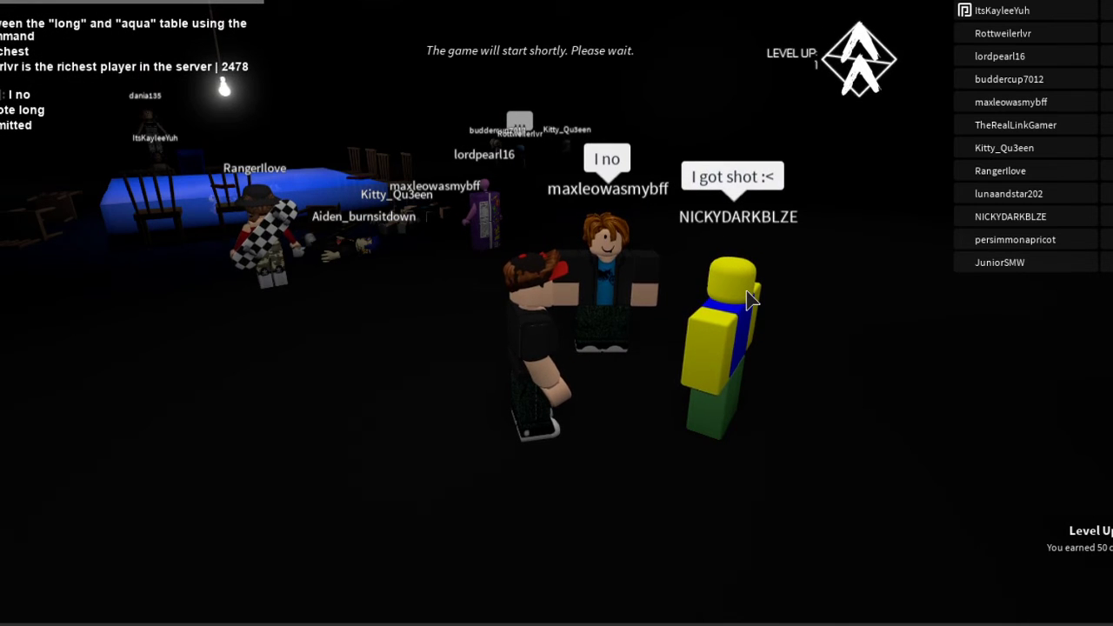
{"action": "left_click_drag", "start_coordinate": [750, 300], "coordinate": [617, 290]}
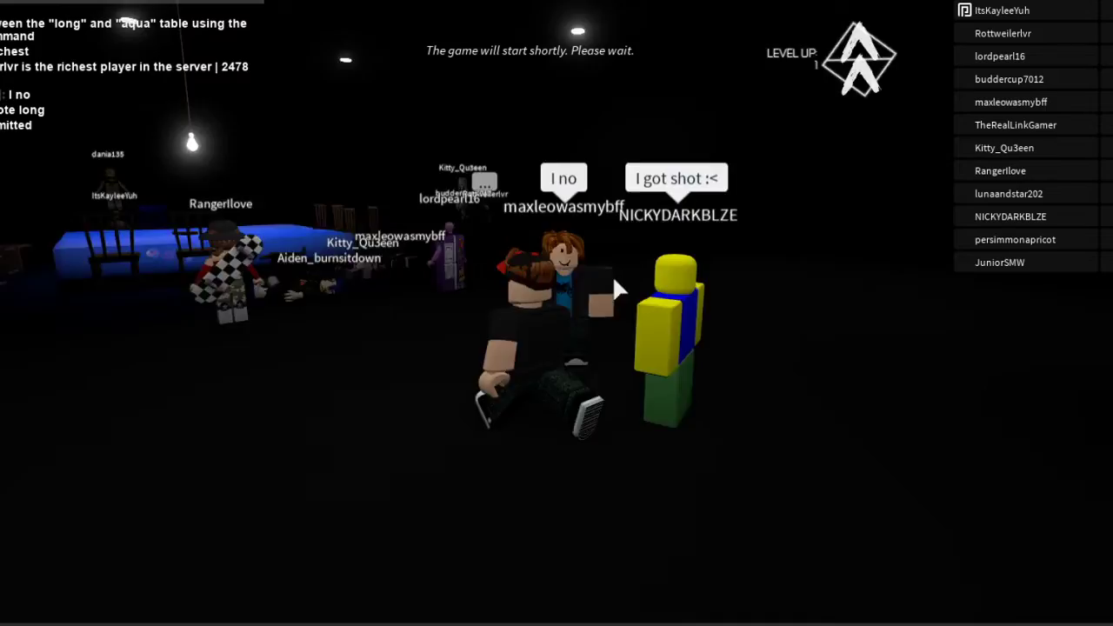
{"action": "key", "text": "w"}
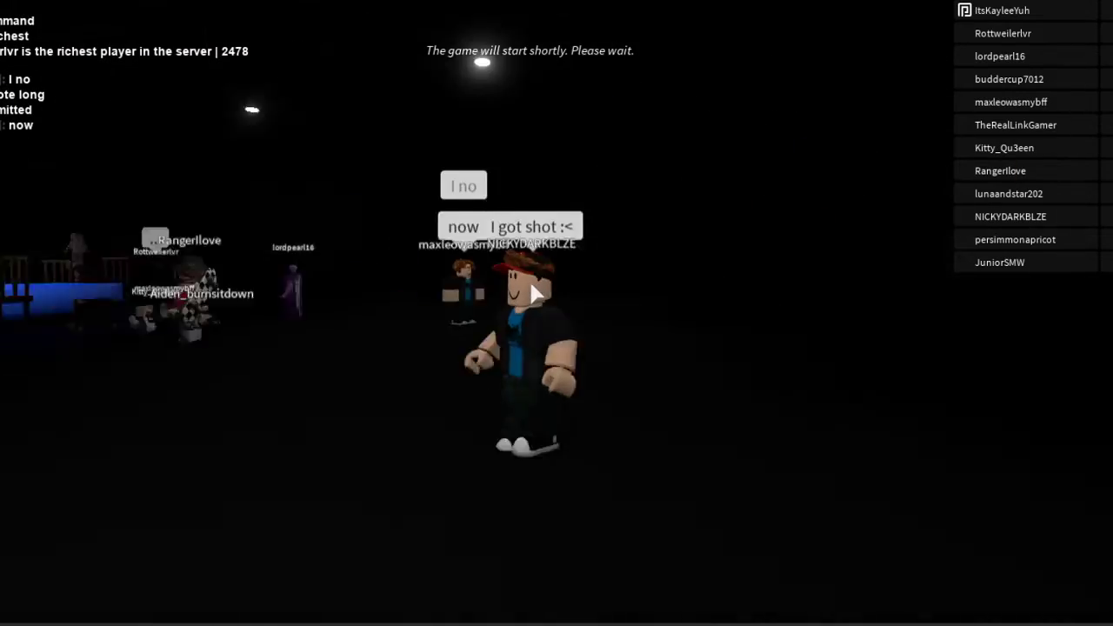
{"action": "key", "text": "s"}
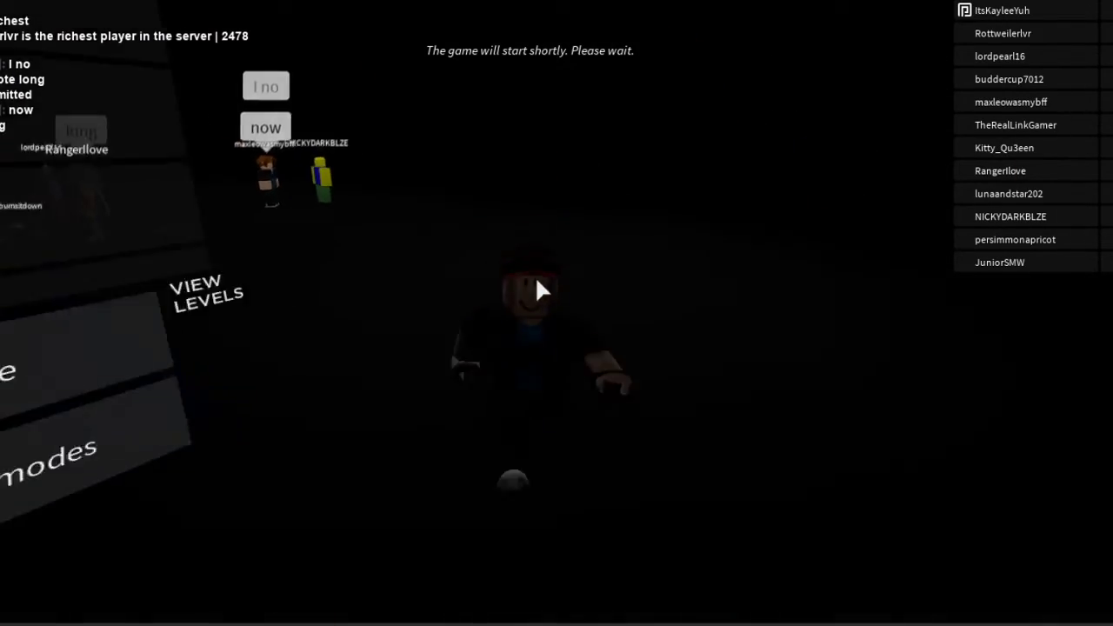
{"action": "key", "text": "w"}
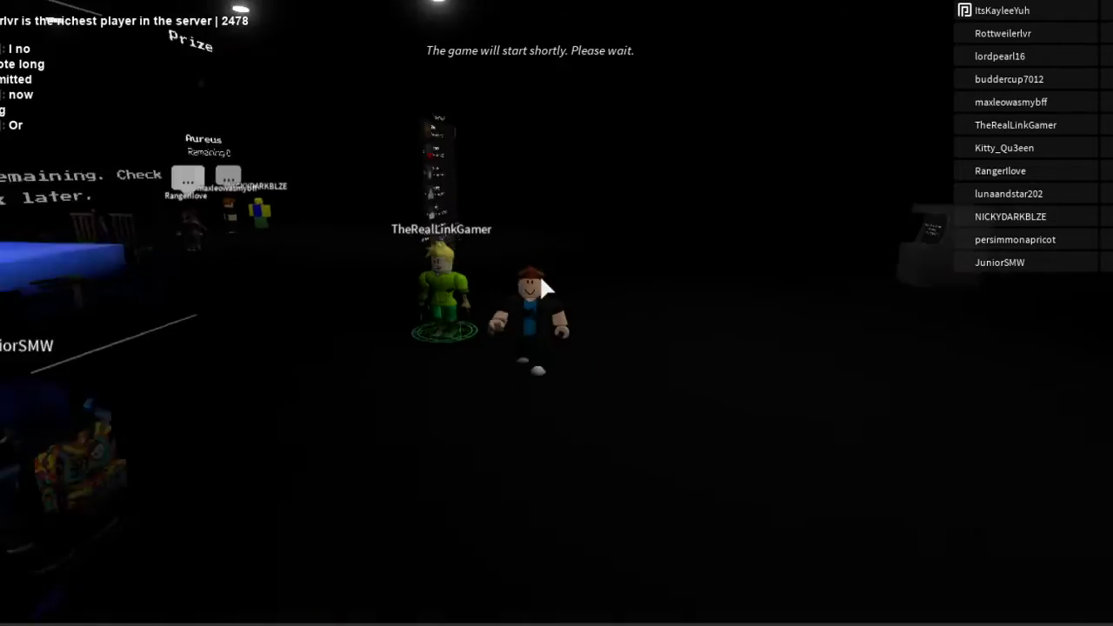
{"action": "scroll", "coordinate": [539, 287], "scroll_direction": "up", "scroll_amount": 5}
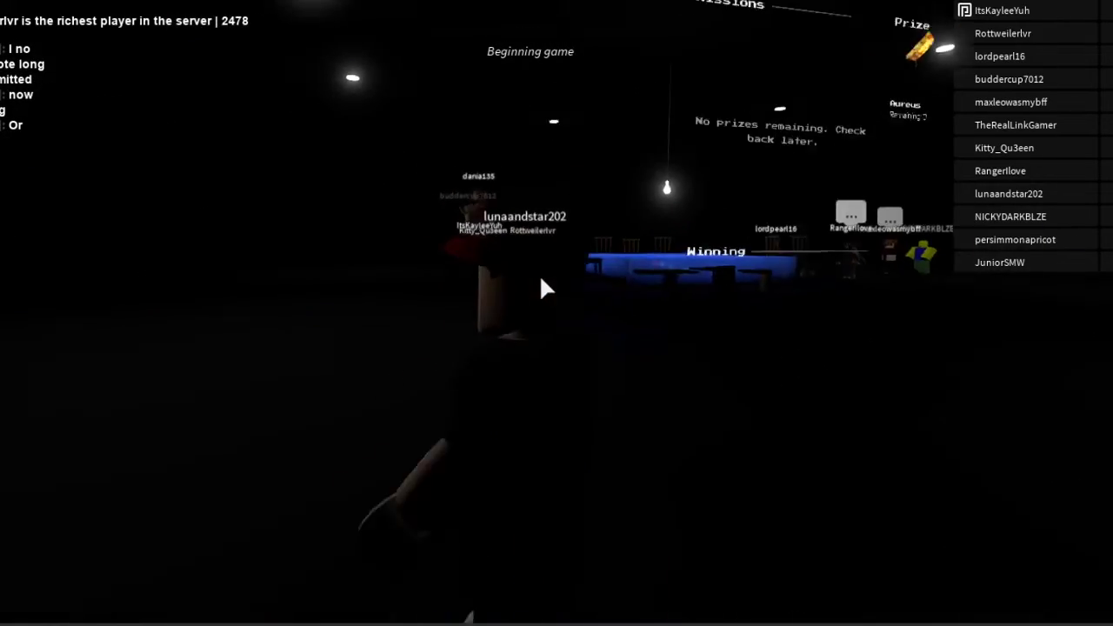
- Walk toward the camera as the new Breaking Point game begins
{"action": "key", "text": "s"}
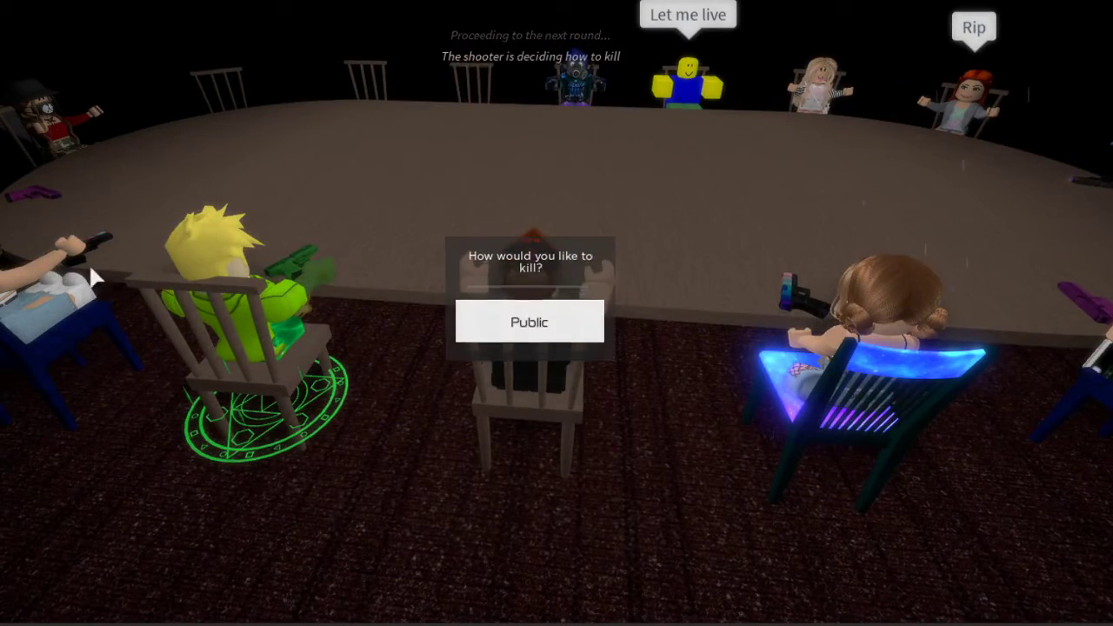
- Pick a public kill and shoot the blonde player in white across the table
{"action": "left_click", "coordinate": [539, 295]}
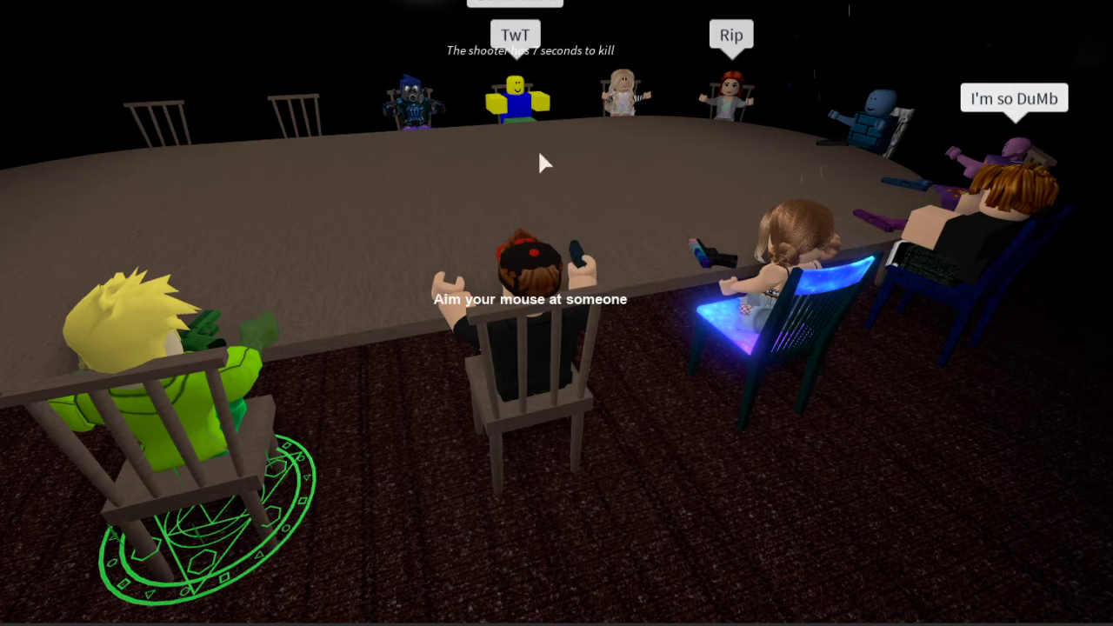
{"action": "left_click", "coordinate": [622, 100]}
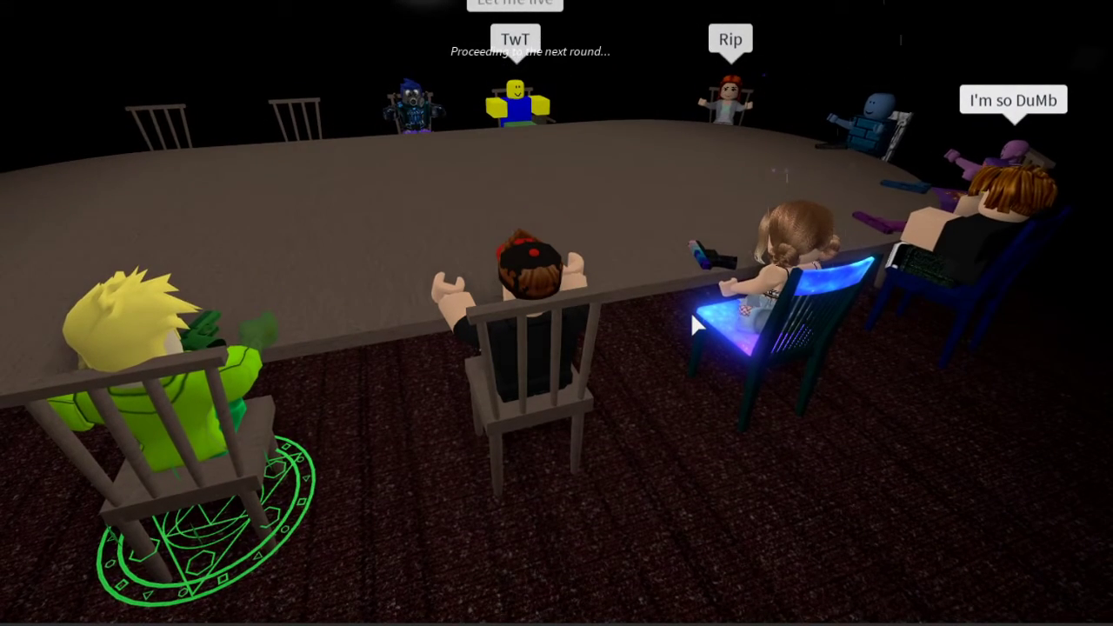